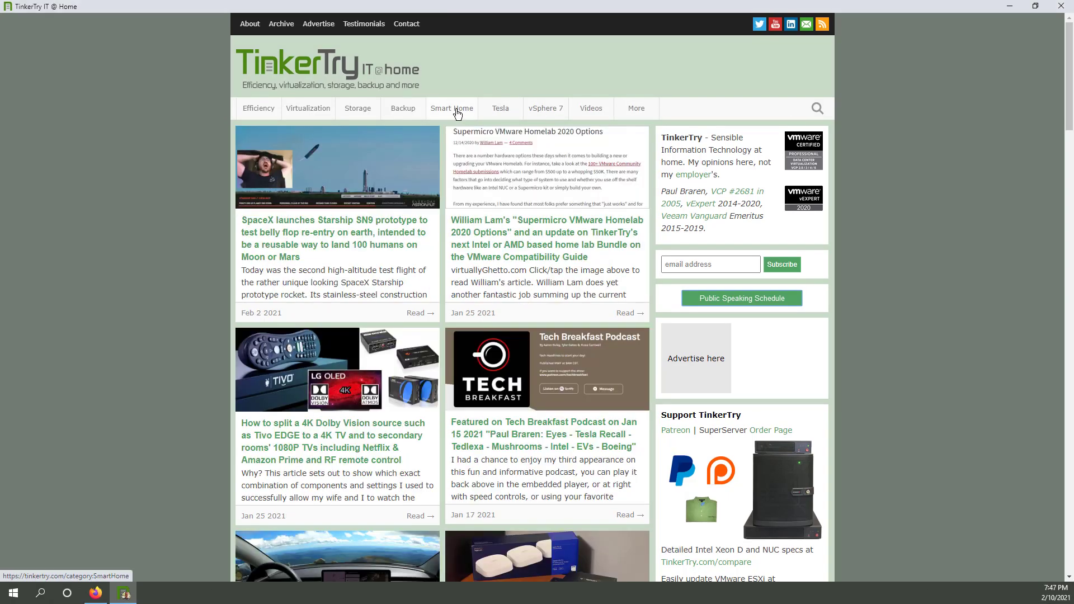
# Step: Show only the Tesla category articles on the TinkerTry site
pyautogui.click(500, 108)
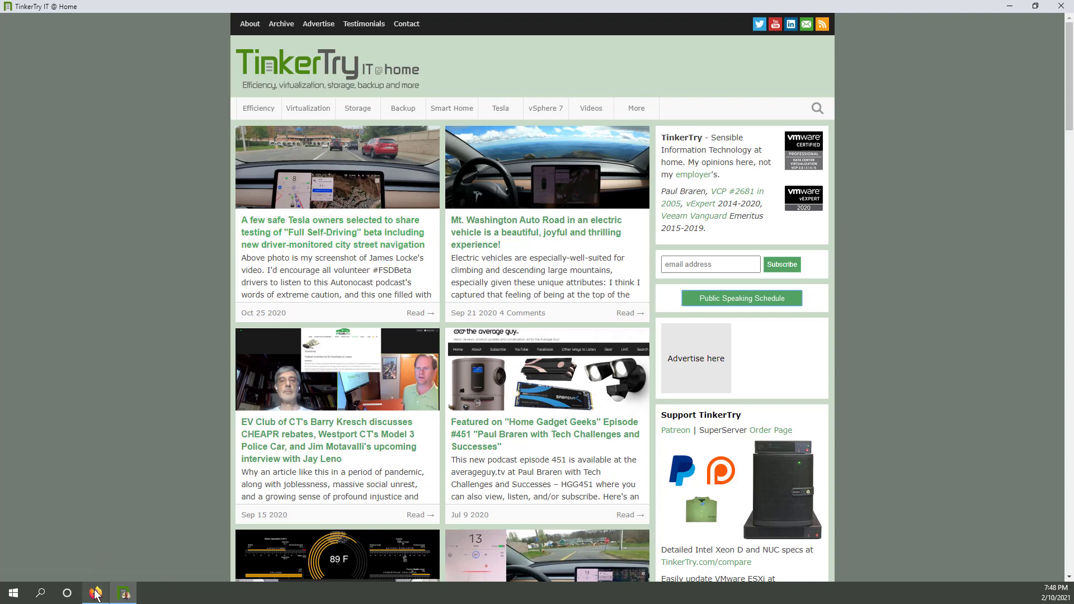
pyautogui.moveTo(96, 594)
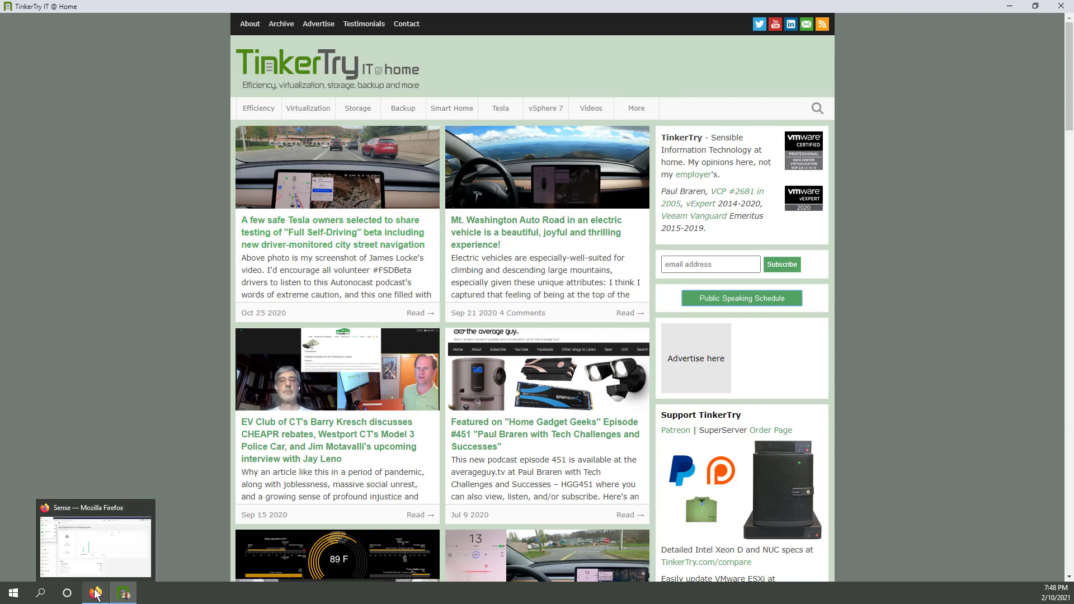
# Step: Bring the Sense website window to the front from the taskbar
pyautogui.click(96, 593)
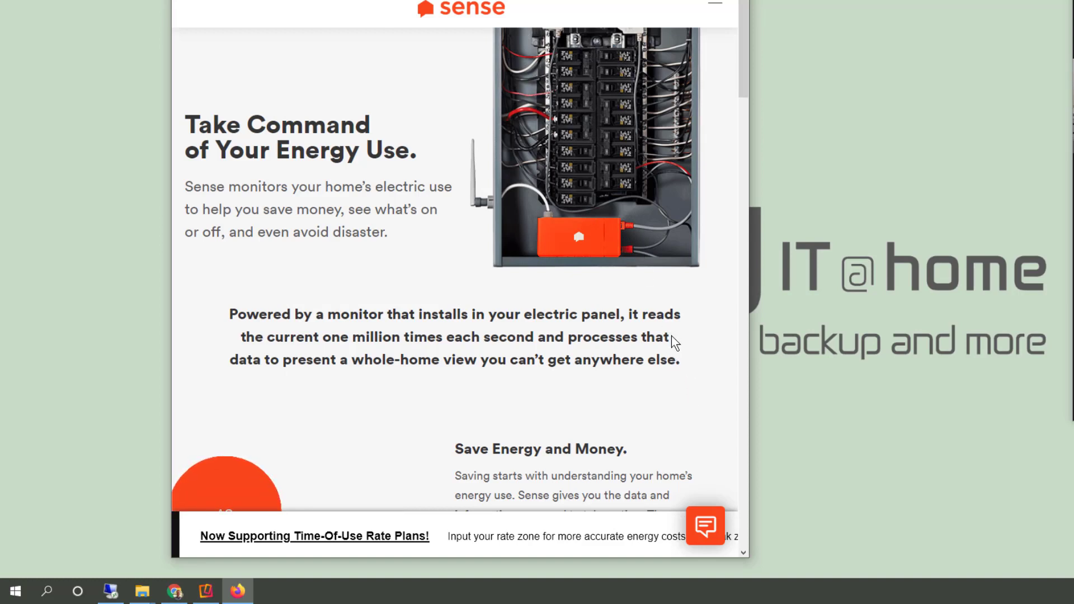
pyautogui.scroll(-2, 565, 308)
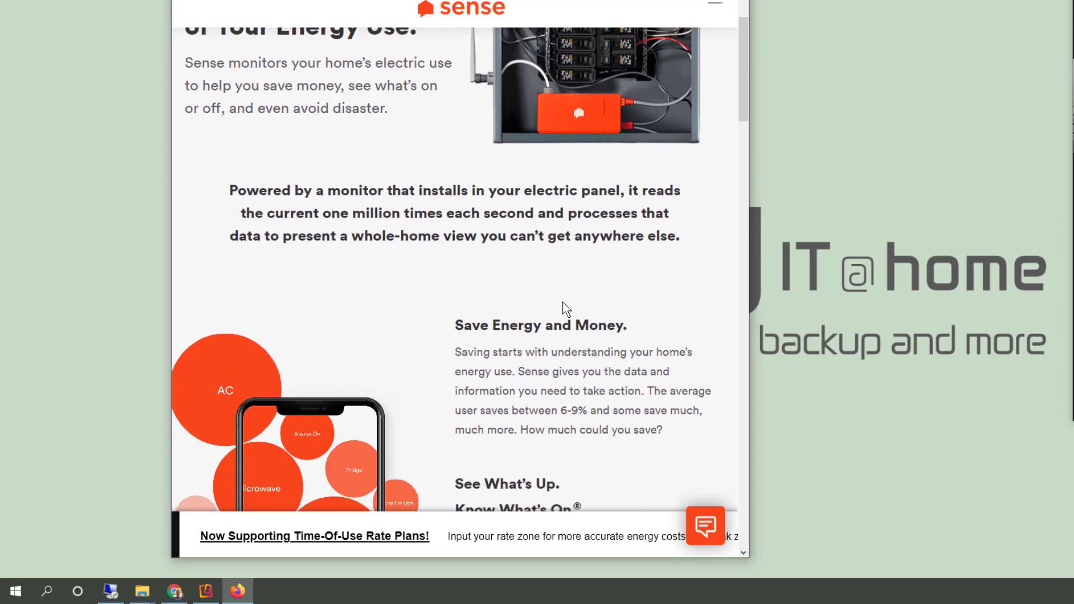
pyautogui.scroll(2, 565, 308)
pyautogui.scroll(1, 565, 308)
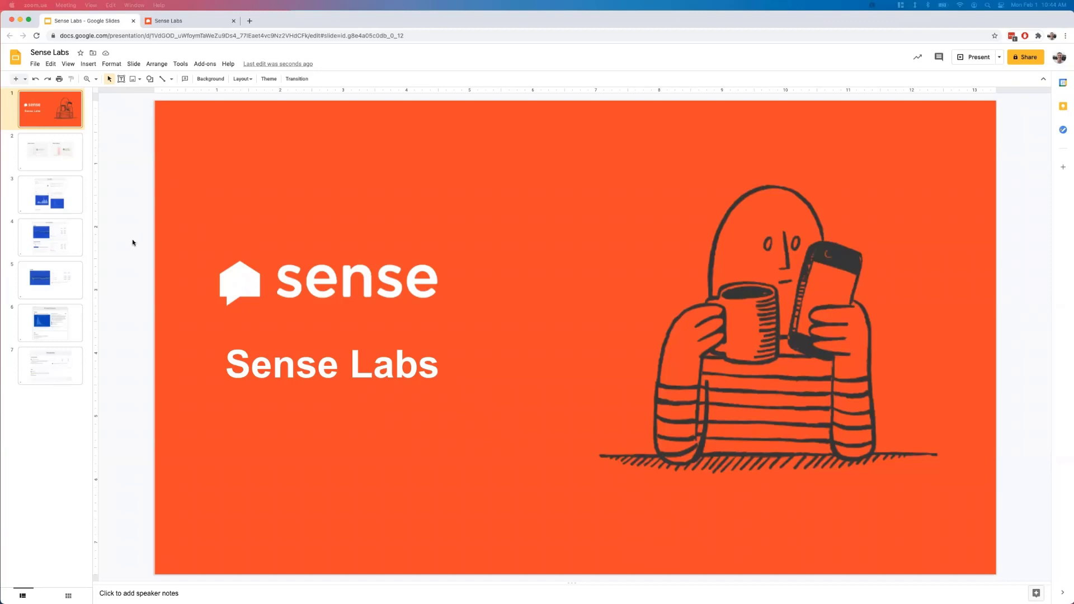
pyautogui.click(354, 22)
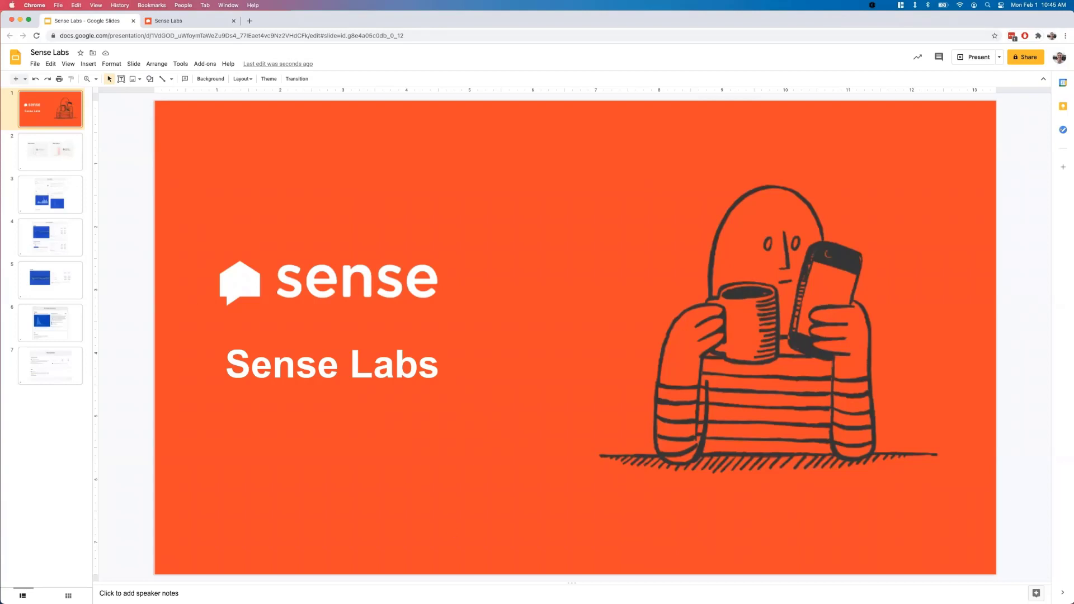
pyautogui.press('XF86MonBrightnessUp')
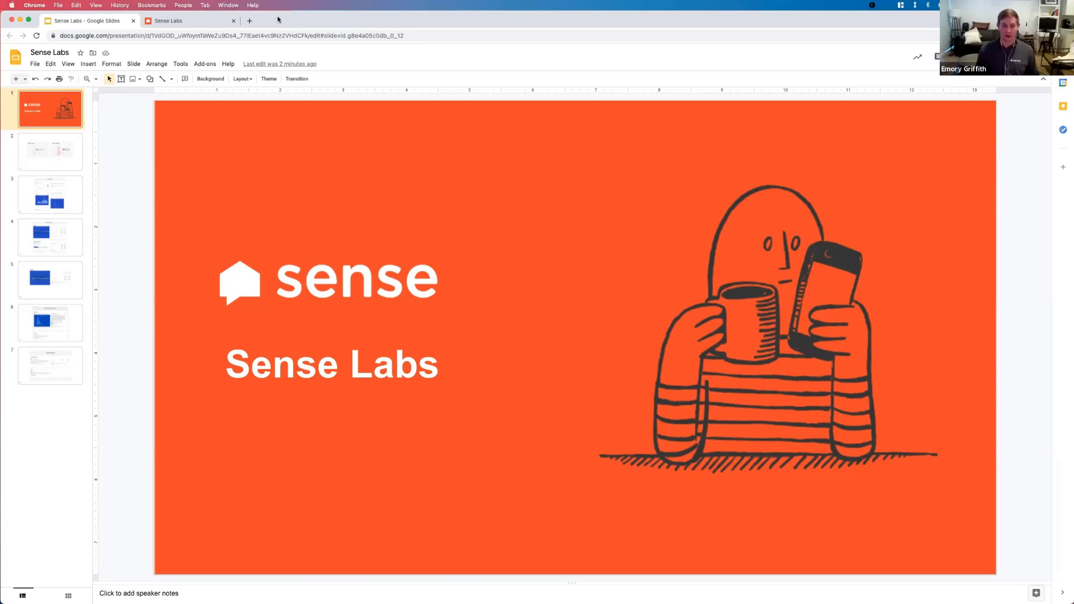
# Step: Switch to the Sense Labs page listing Motor Stalls, Power Quality and AC Energy Comparison
pyautogui.click(186, 19)
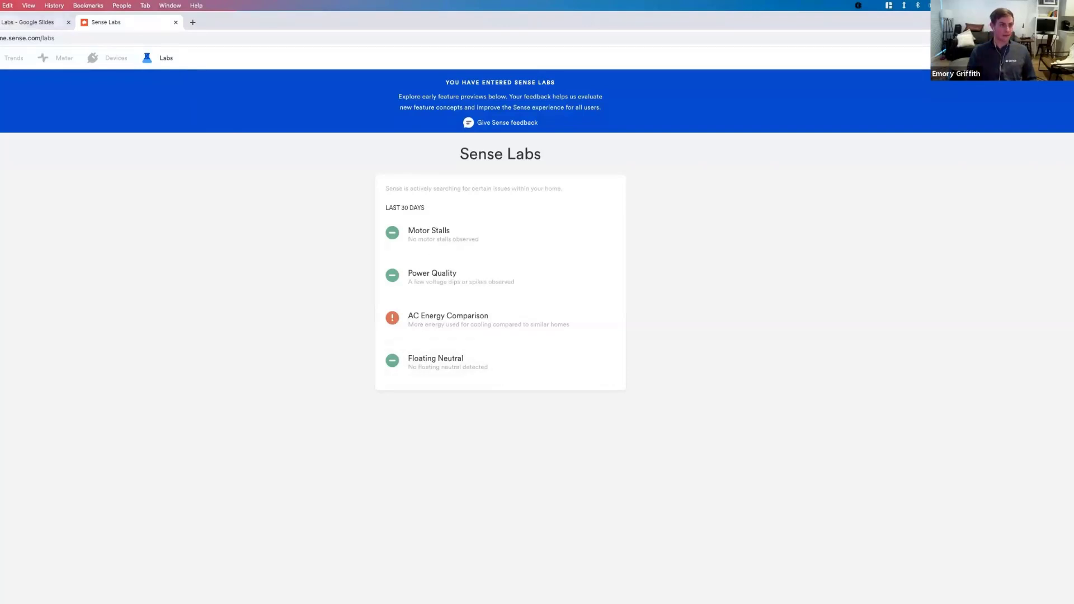
# Step: Return to the slide deck and advance to the normal-versus-stalling motor slide
pyautogui.click(29, 22)
pyautogui.press('Down')
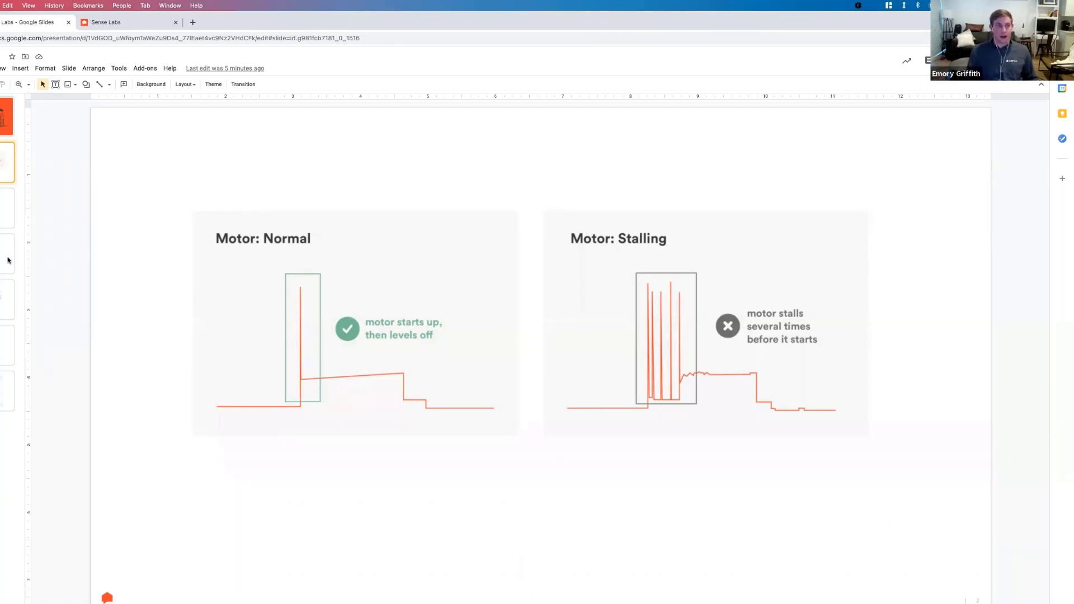
# Step: Advance through the Motor Stalls slide to the Power Quality slide
pyautogui.press('Down')
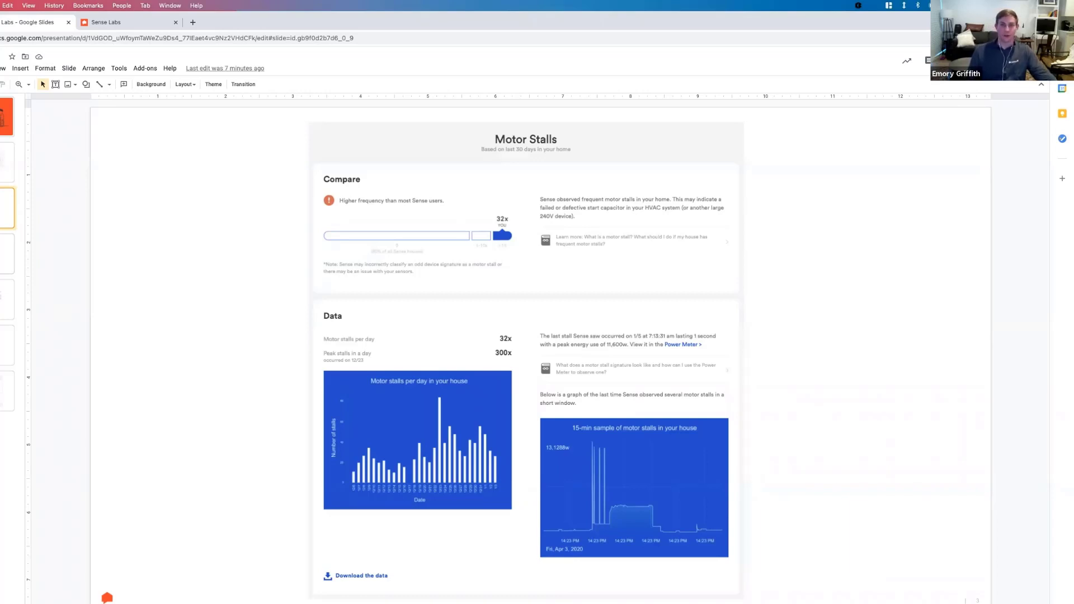
pyautogui.press('Down')
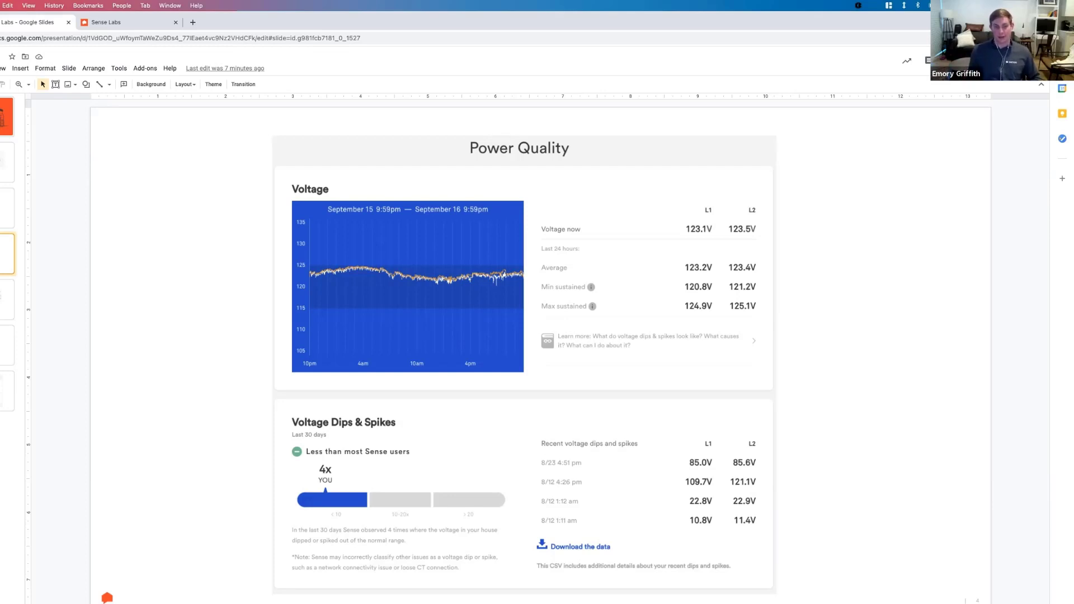
# Step: Advance to the Voltage slide with the July 22–23 chart and L1/L2 readings
pyautogui.press('Down')
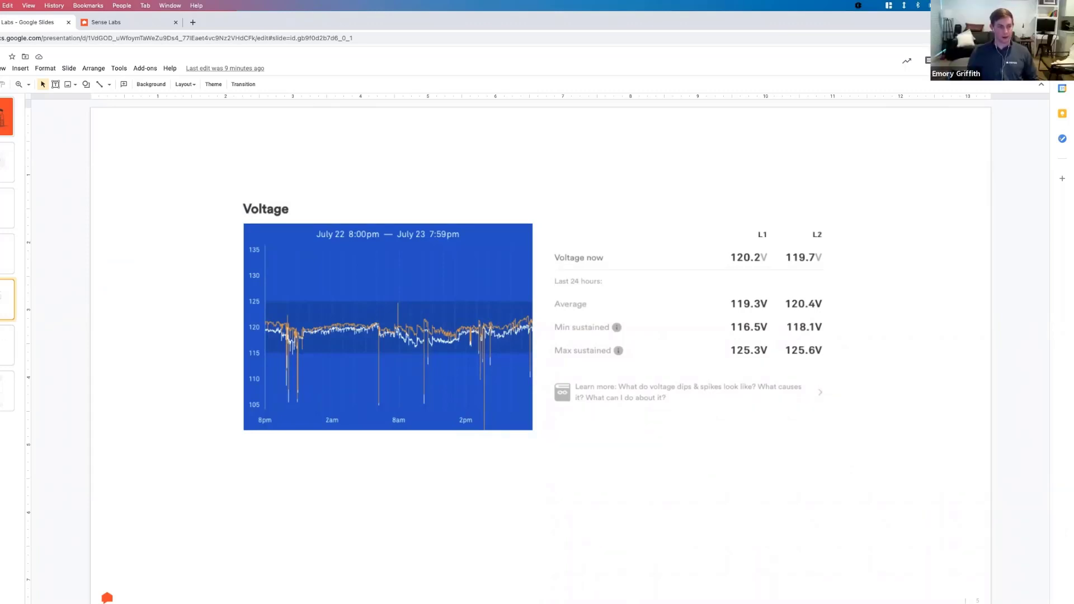
# Step: Move to the AC Energy Comparison slide from the filmstrip
pyautogui.click(32, 347)
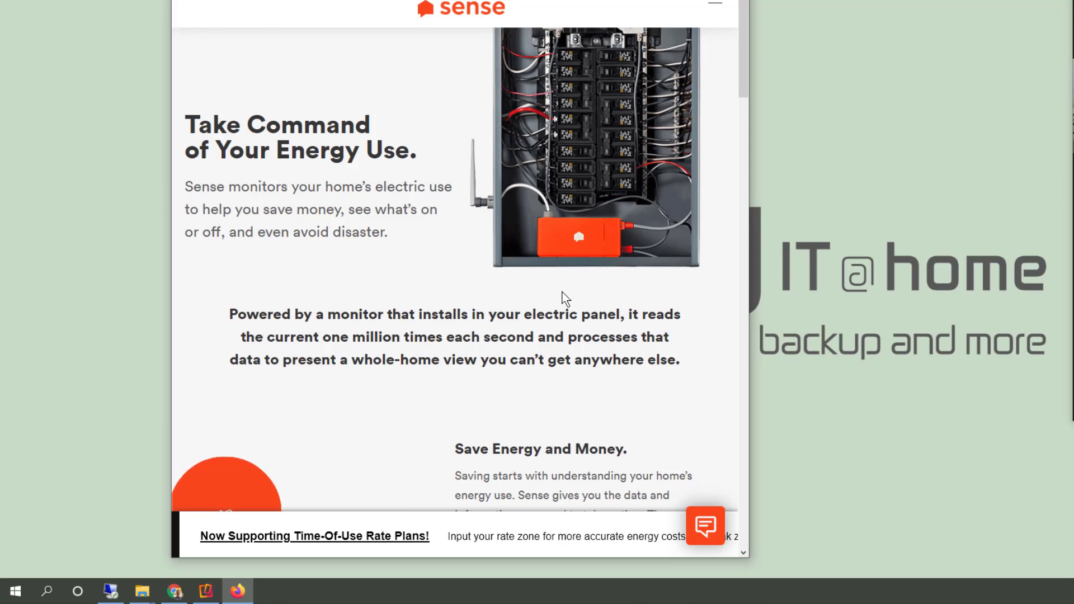
pyautogui.scroll(-3, 561, 298)
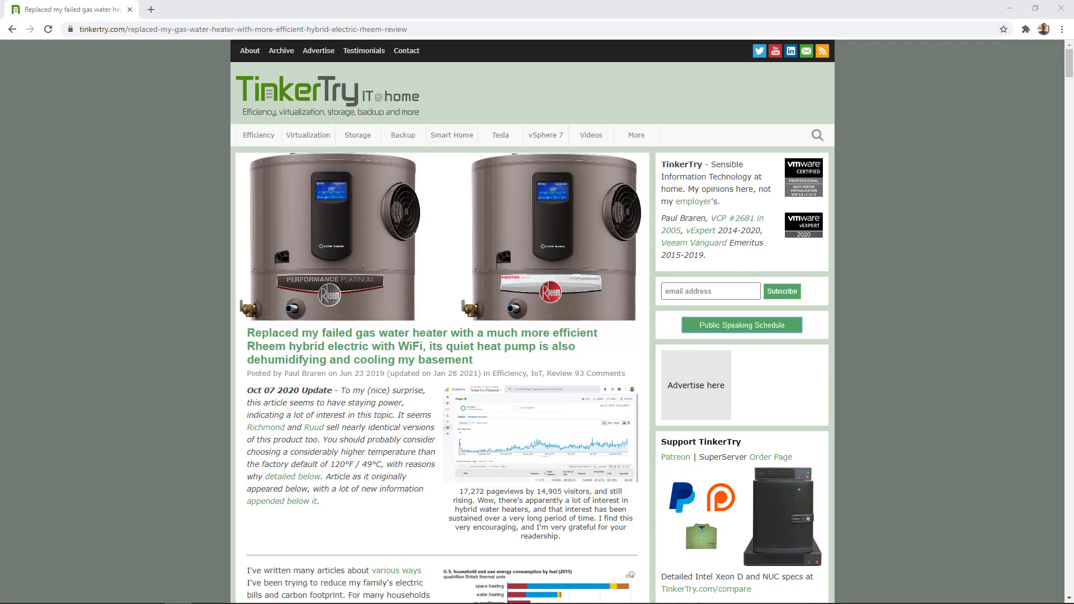